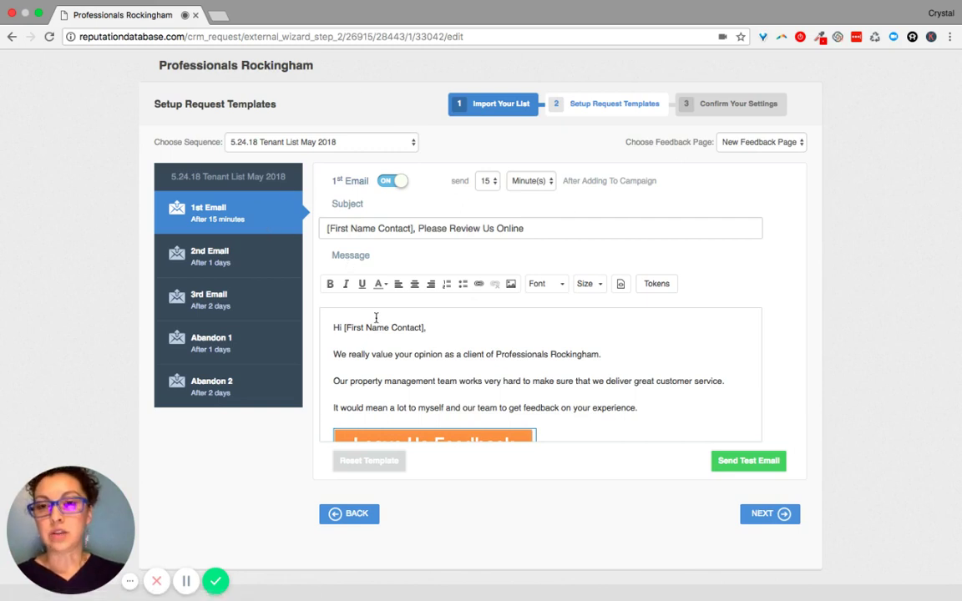
Read through the 1st Email message of the 5.24.18 Tenant List May 2018 sequence, from the greeting to the sign-off
scroll(376, 317, down, 2)
scroll(380, 318, up, 2)
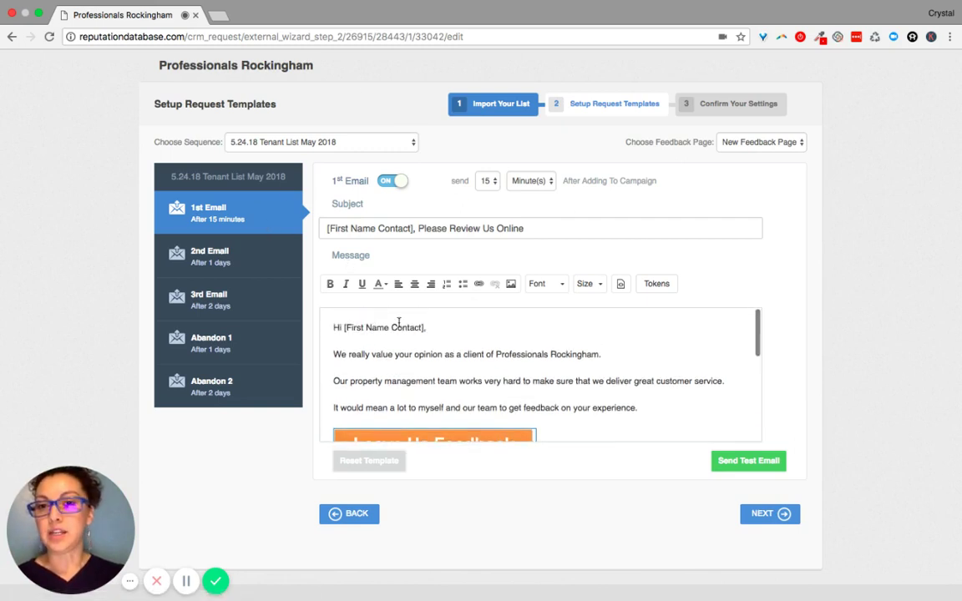
scroll(417, 334, down, 1)
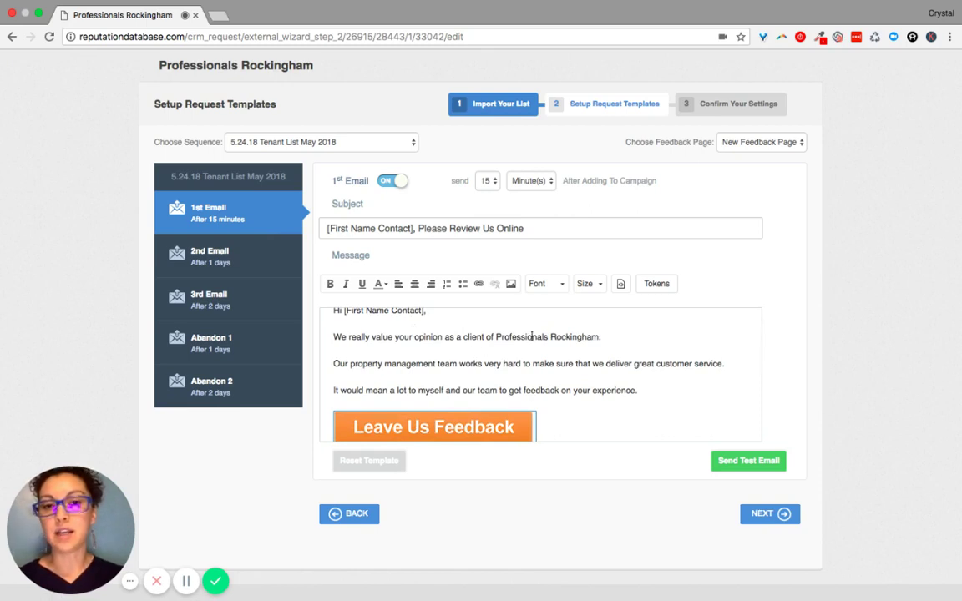
scroll(532, 337, down, 2)
scroll(538, 338, up, 1)
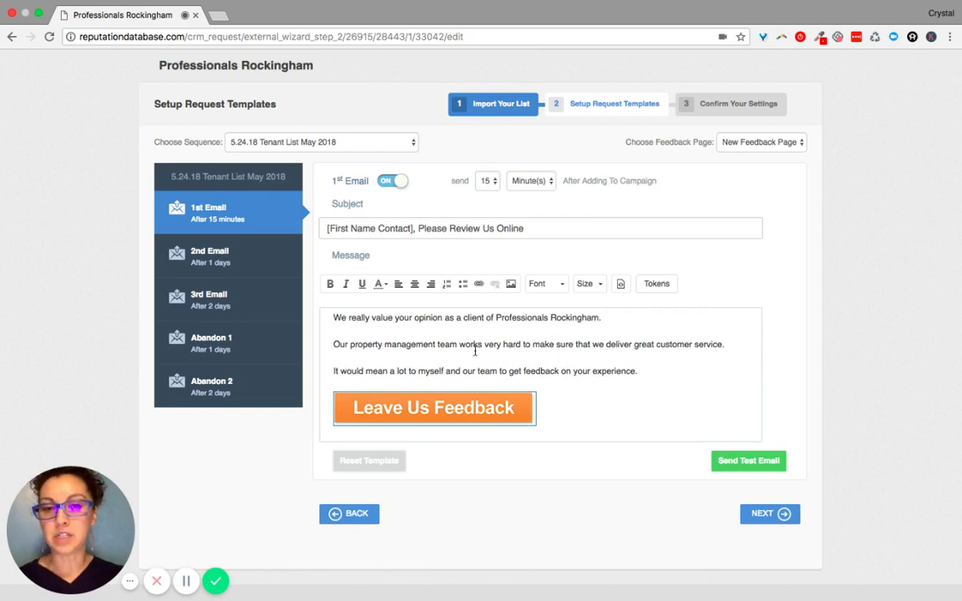
scroll(482, 353, down, 1)
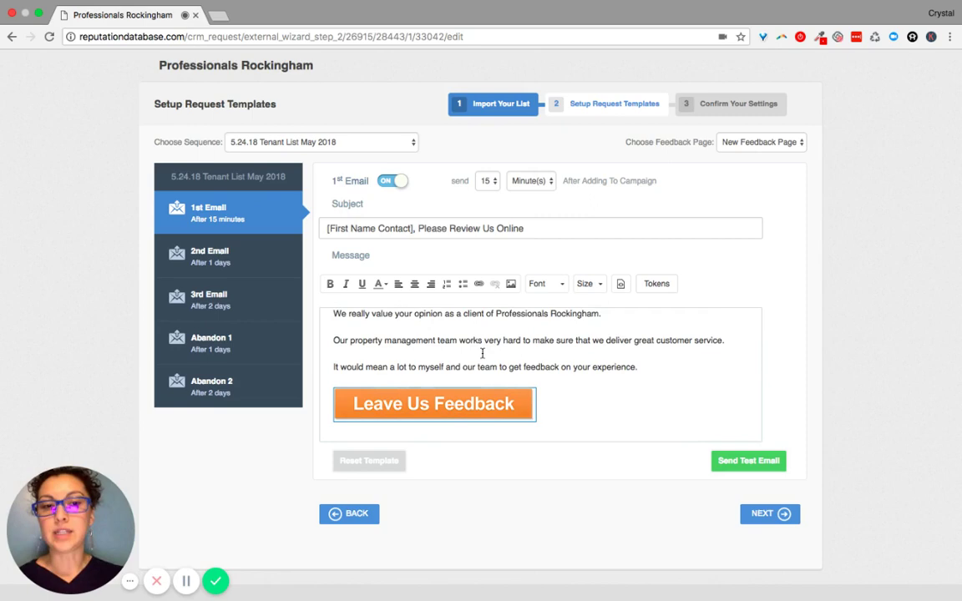
scroll(680, 369, down, 2)
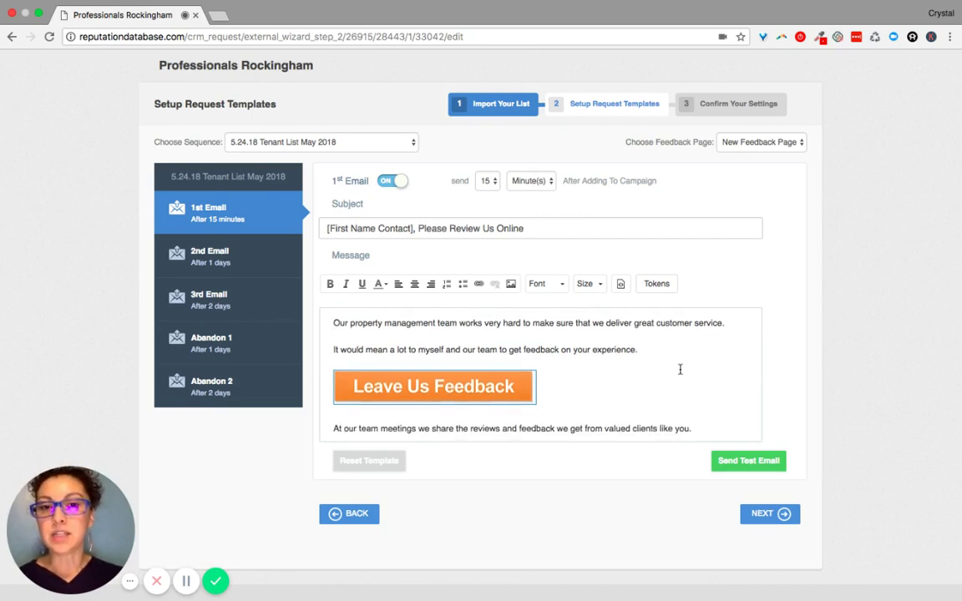
scroll(681, 369, down, 5)
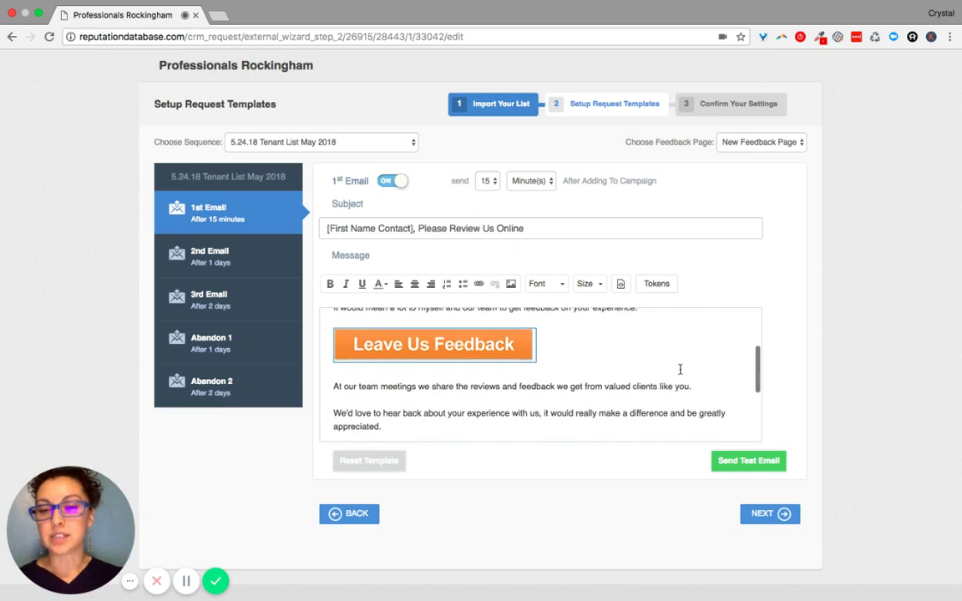
scroll(556, 382, down, 2)
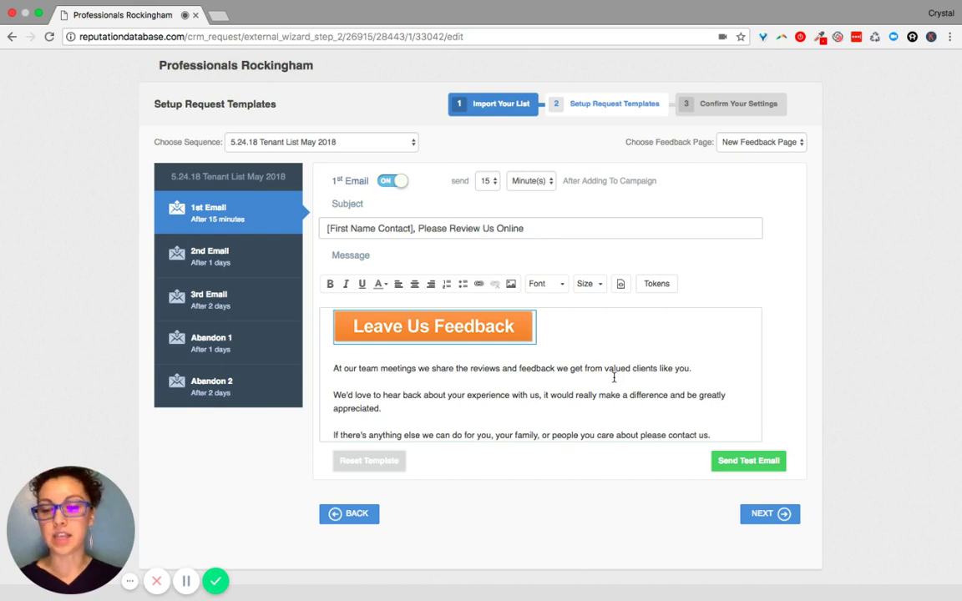
scroll(613, 378, down, 4)
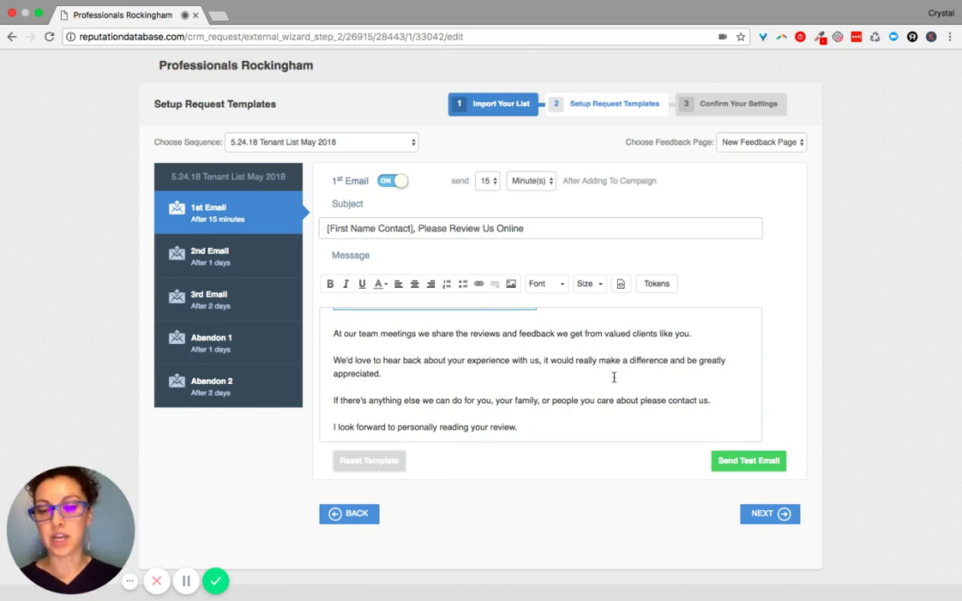
scroll(613, 378, down, 3)
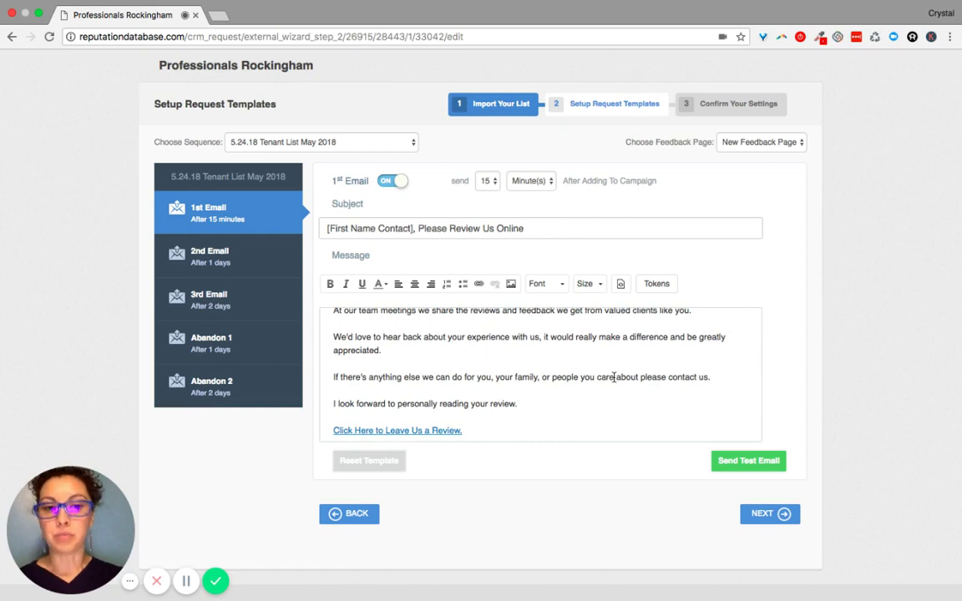
scroll(622, 384, down, 3)
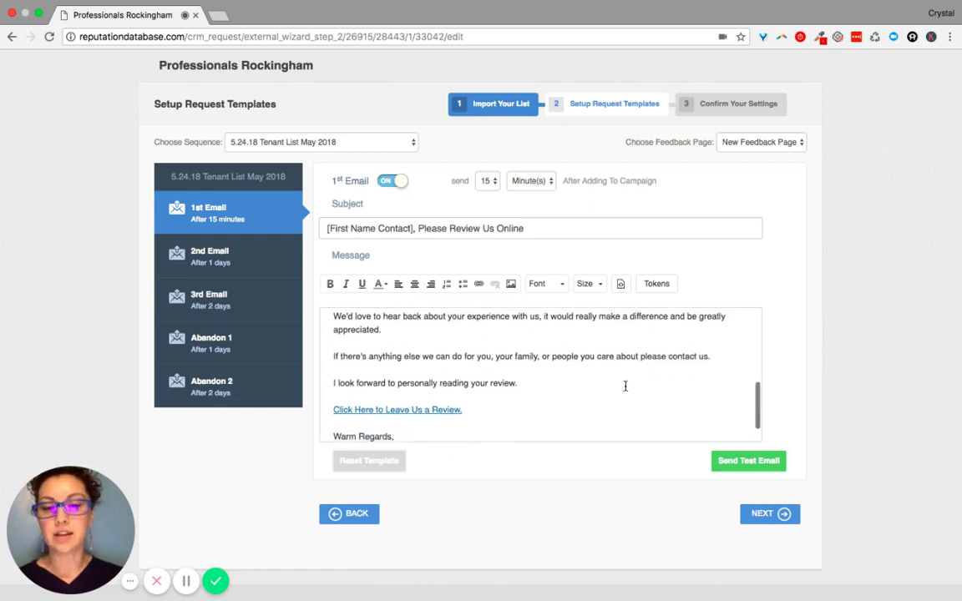
scroll(624, 385, up, 1)
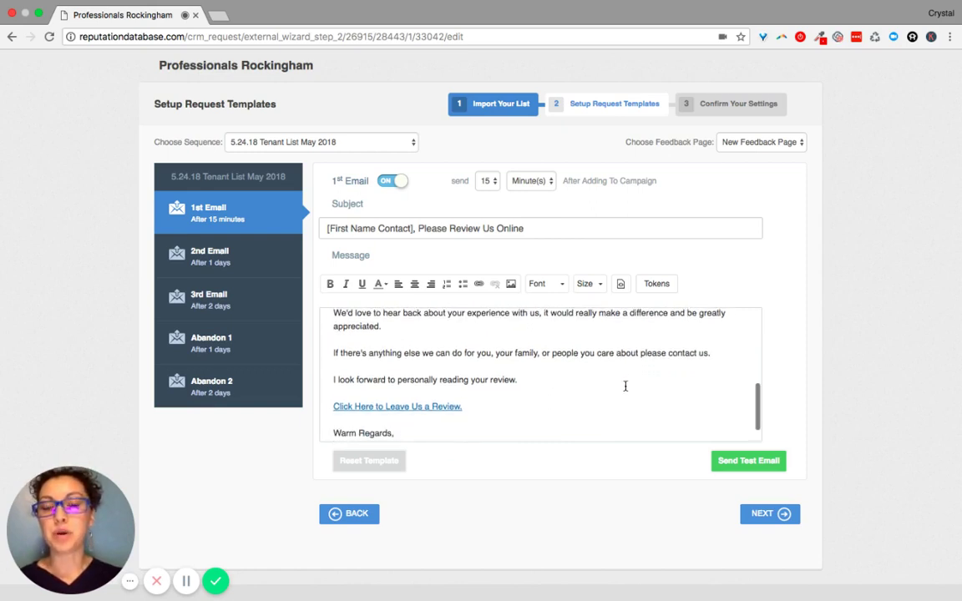
scroll(624, 385, down, 2)
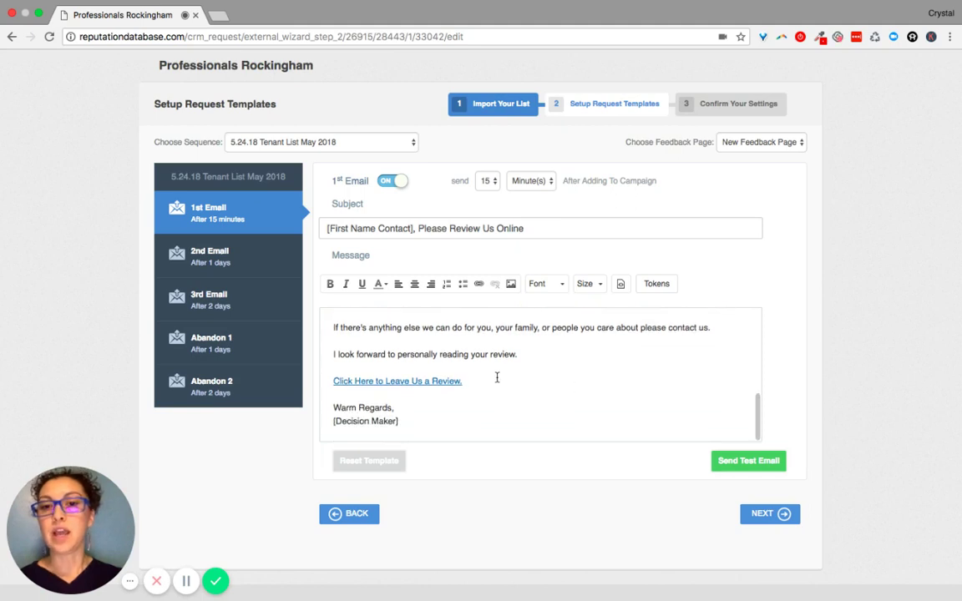
Examine the Leave Us Feedback button, the review link and the [Decision Maker] sign-off in the 1st Email message
scroll(498, 377, up, 3)
scroll(498, 378, up, 3)
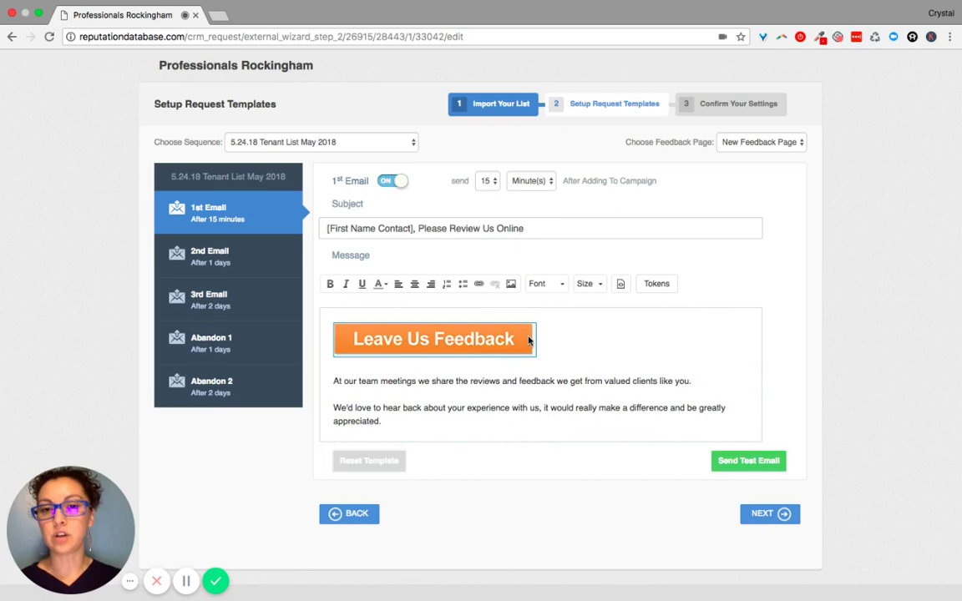
scroll(526, 344, down, 3)
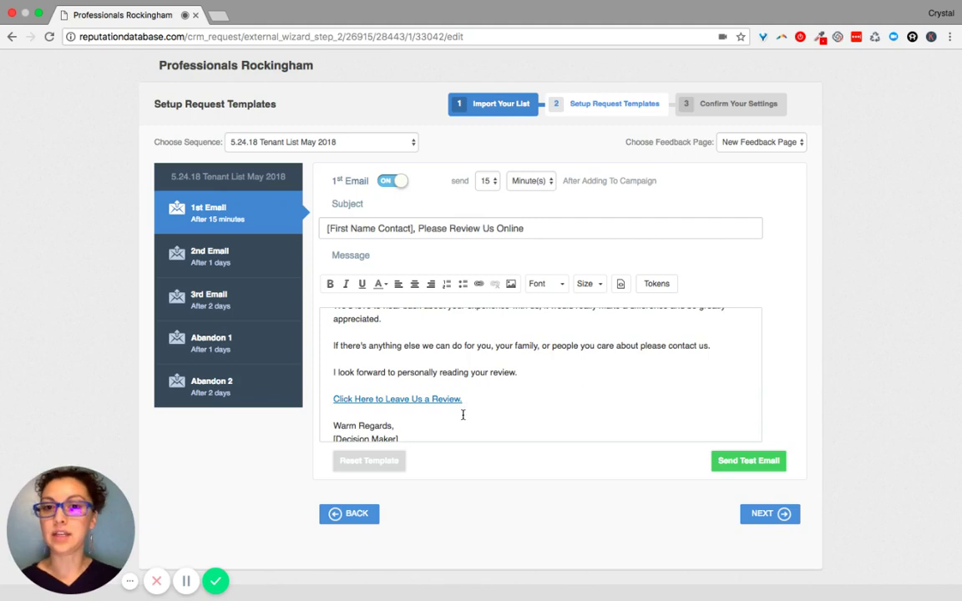
scroll(462, 414, down, 1)
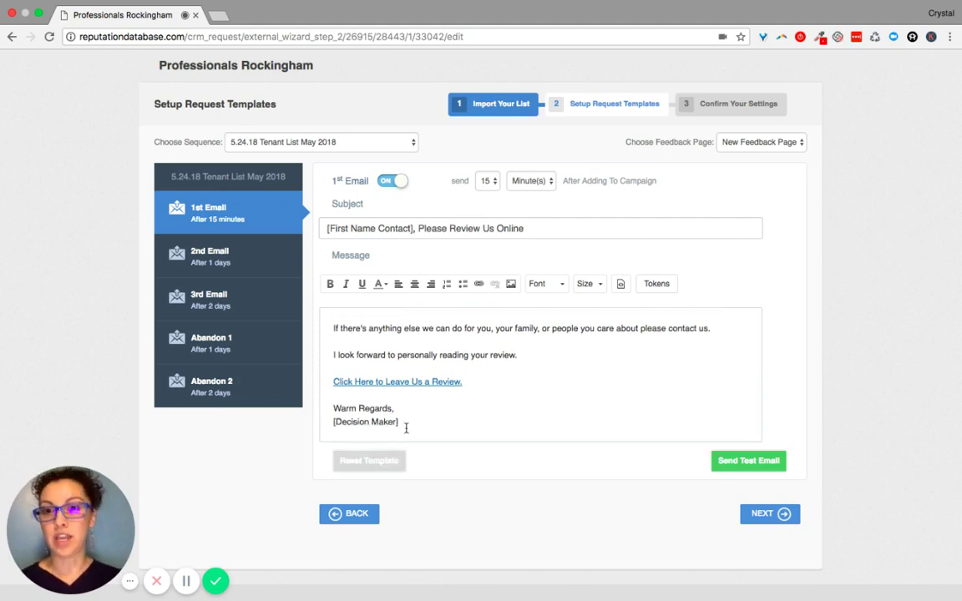
scroll(382, 351, up, 2)
scroll(382, 351, down, 2)
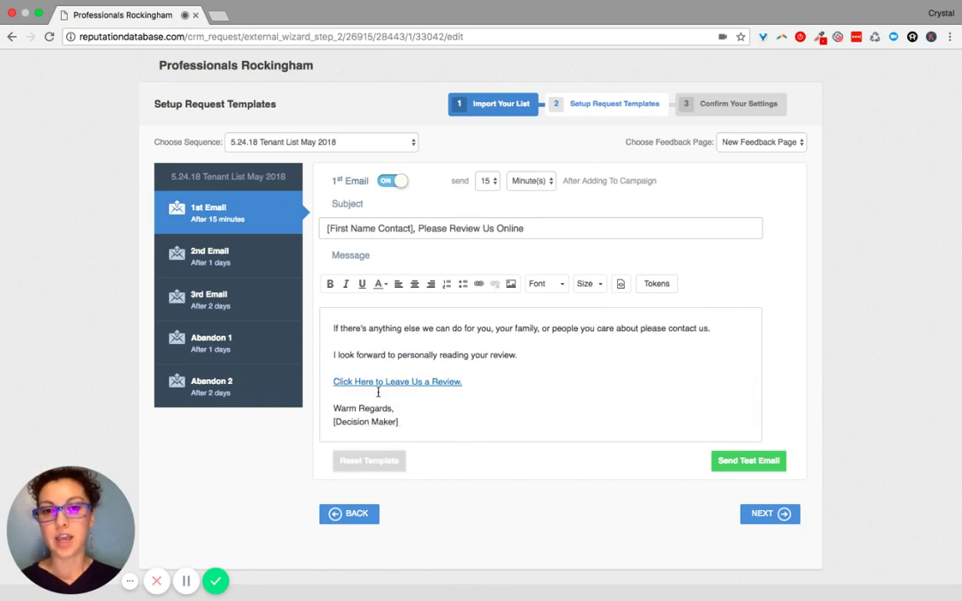
scroll(379, 392, up, 2)
scroll(378, 392, up, 4)
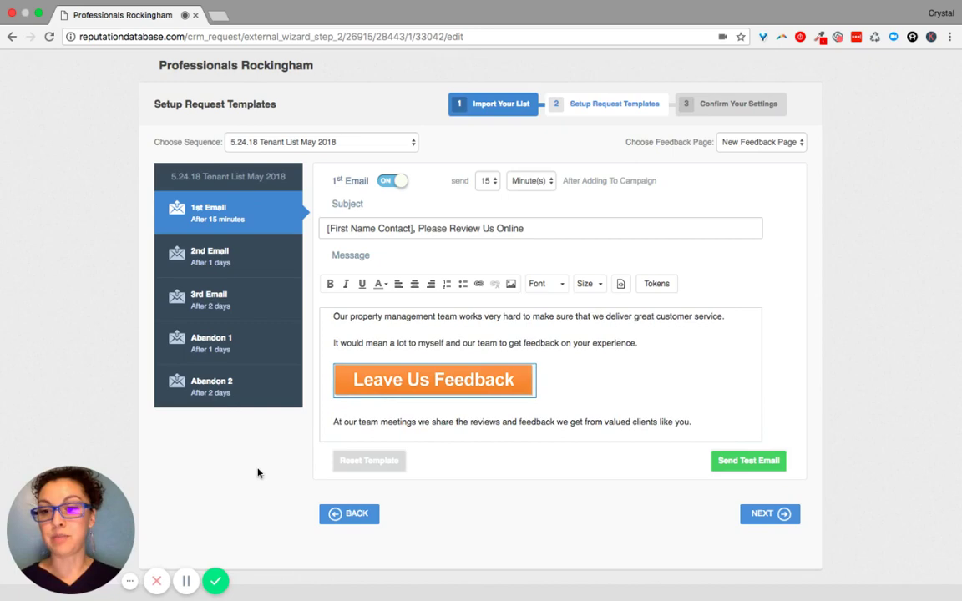
click(185, 581)
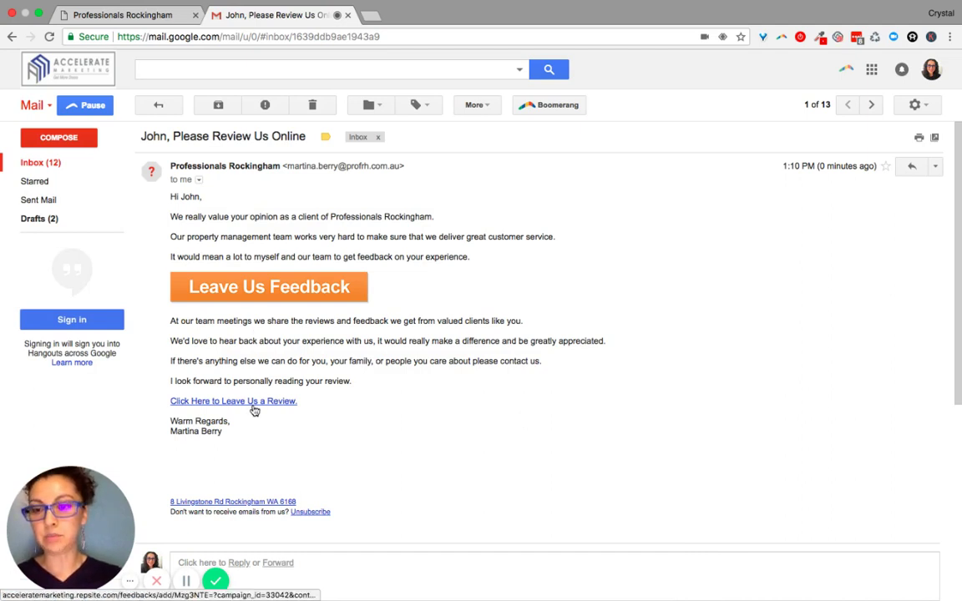
Follow the test email's feedback link, answer Yes to recommending the business, and open its Google and Facebook review options
click(315, 299)
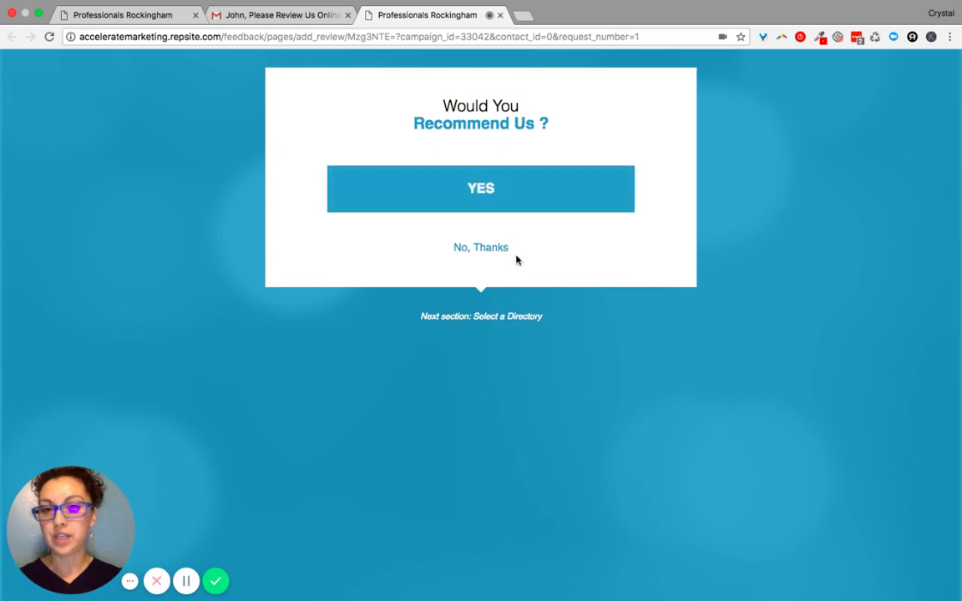
click(504, 201)
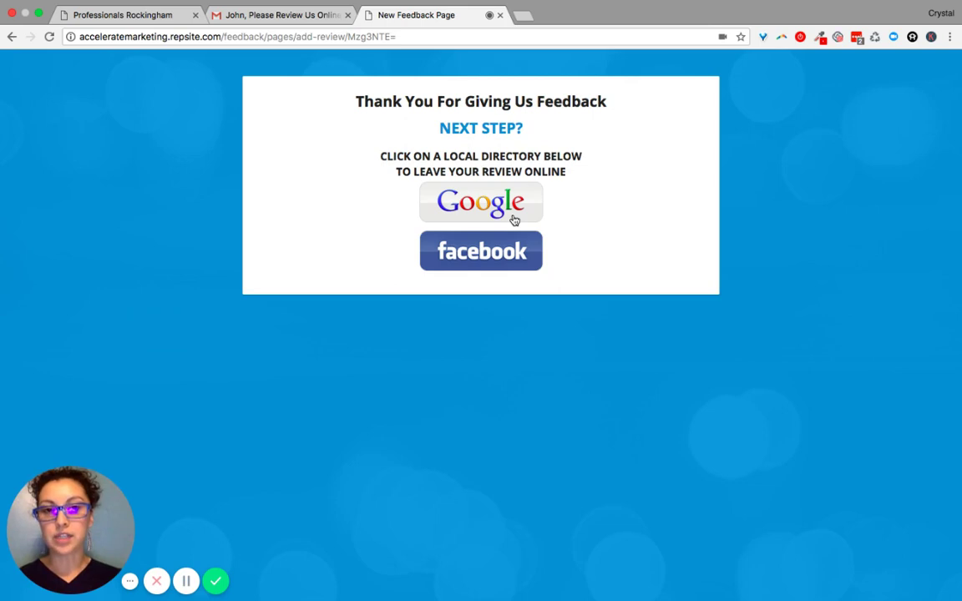
click(514, 219)
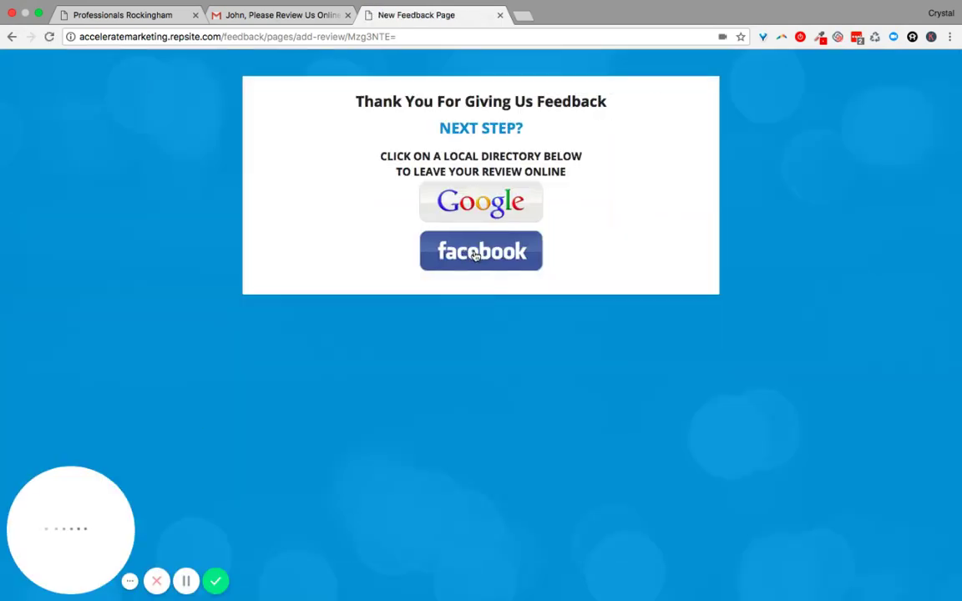
click(474, 255)
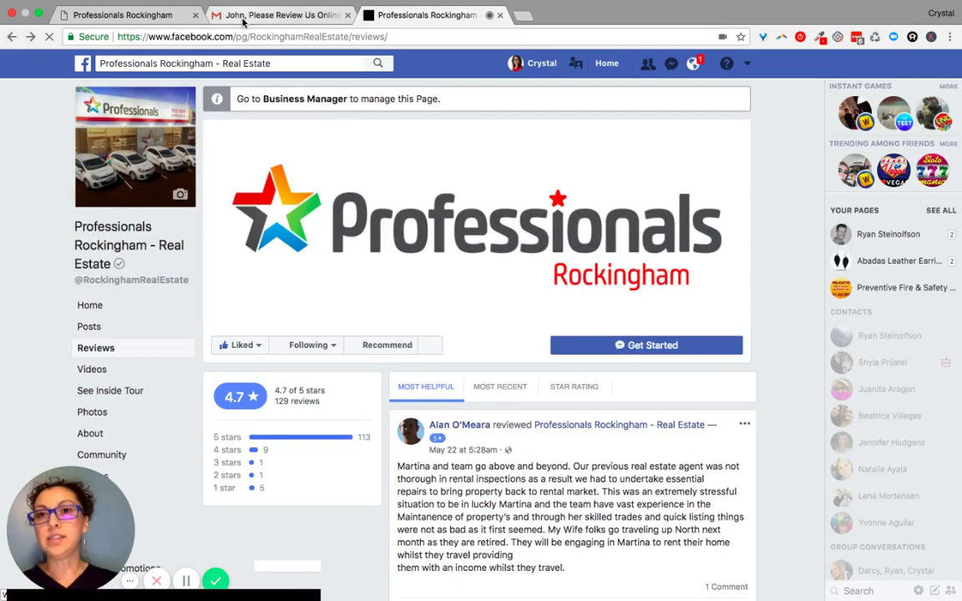
Reopen the feedback page from the test email, answer No, Thanks, and activate the field asking what was unsatisfactory
click(275, 15)
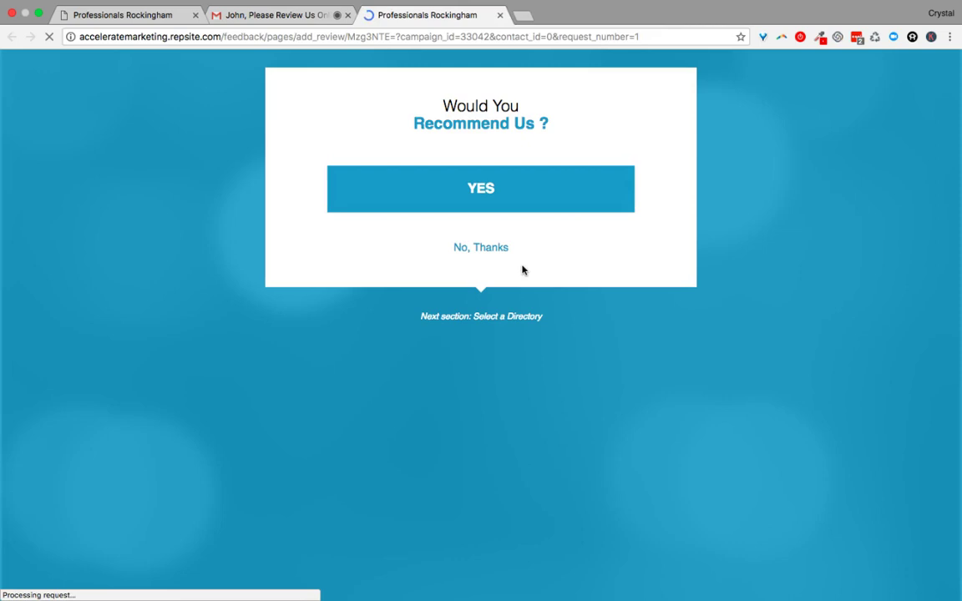
click(481, 248)
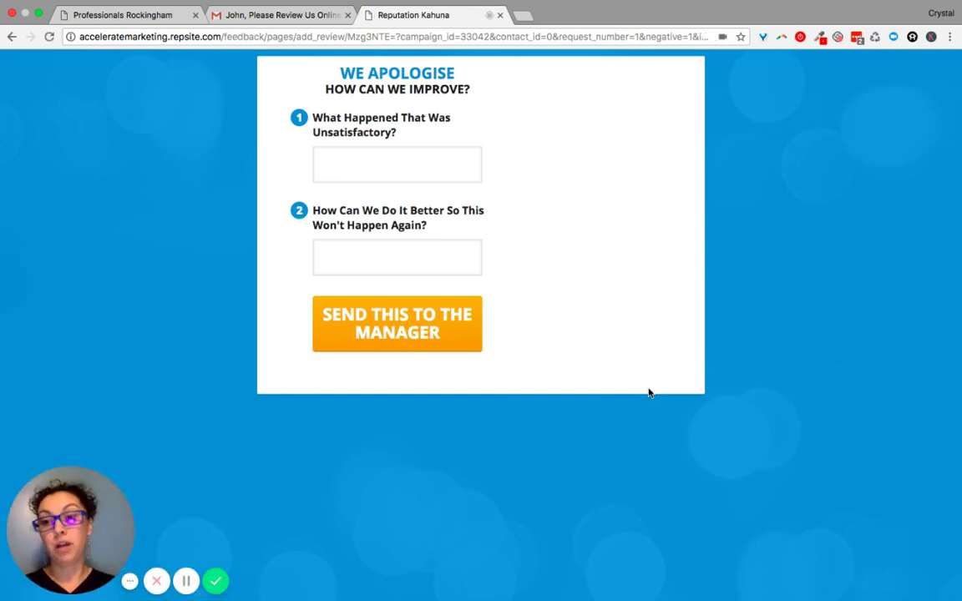
click(416, 161)
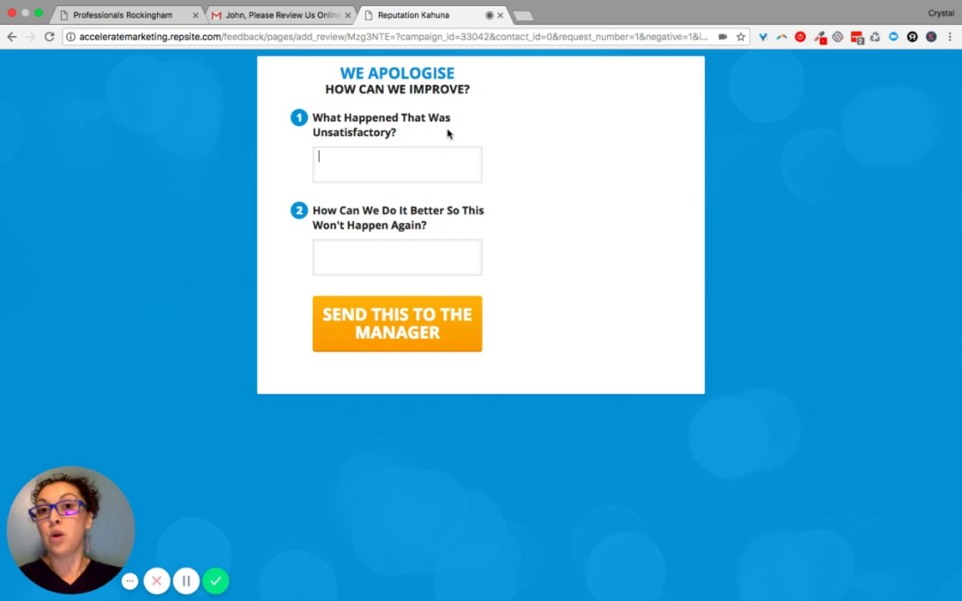